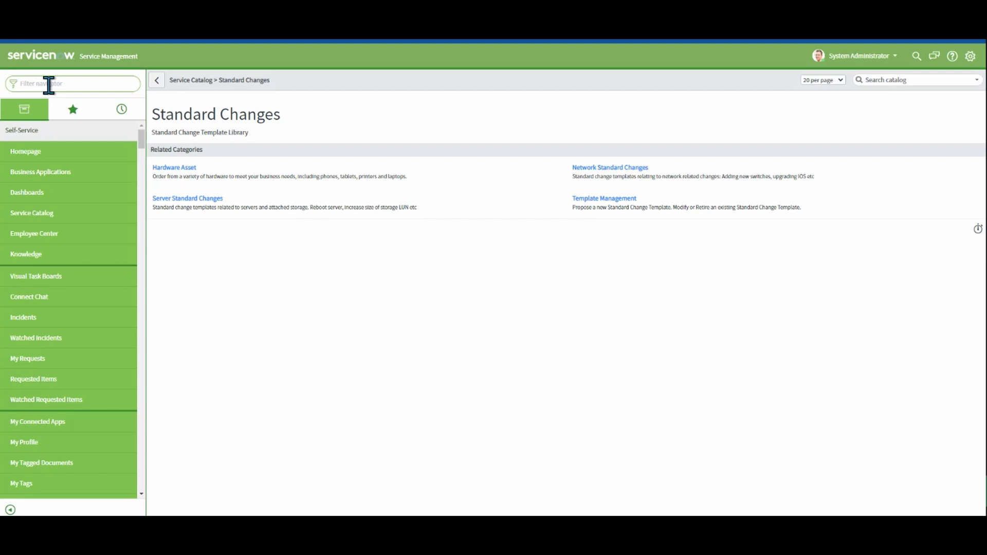
Filter the navigator for "change" and open the page for creating a new change request
click(49, 85)
text(change)
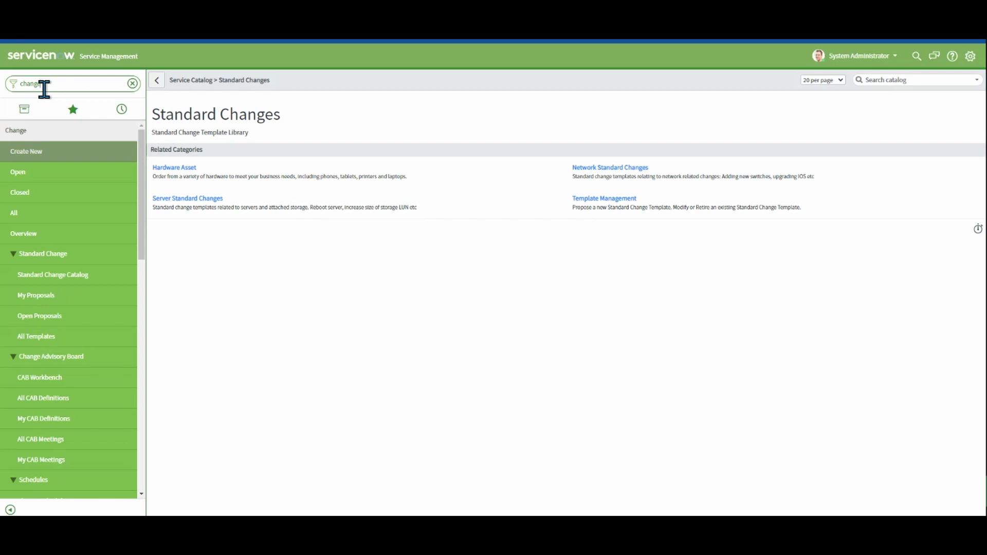
click(45, 152)
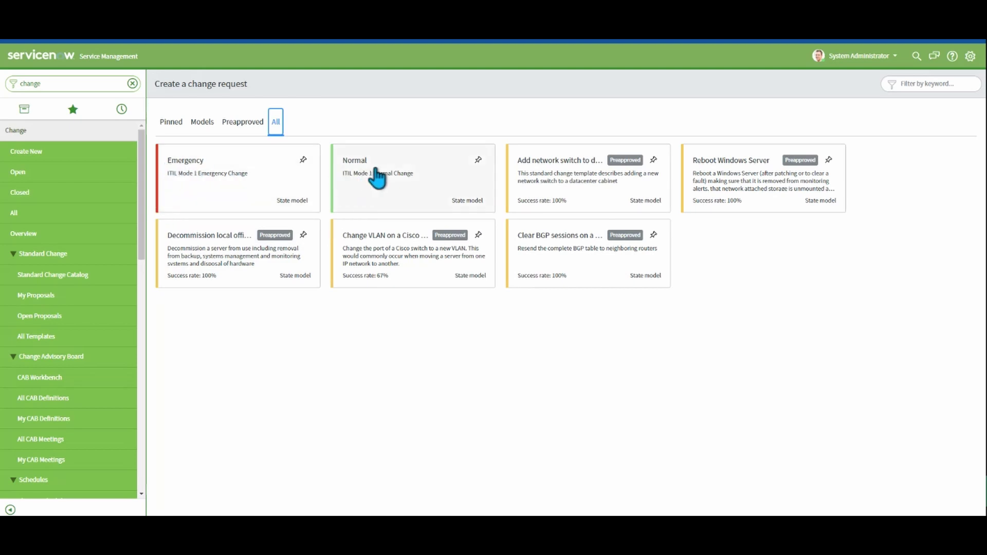
Open the list of closed change requests and remove its Active = false filter to list all change requests
click(38, 195)
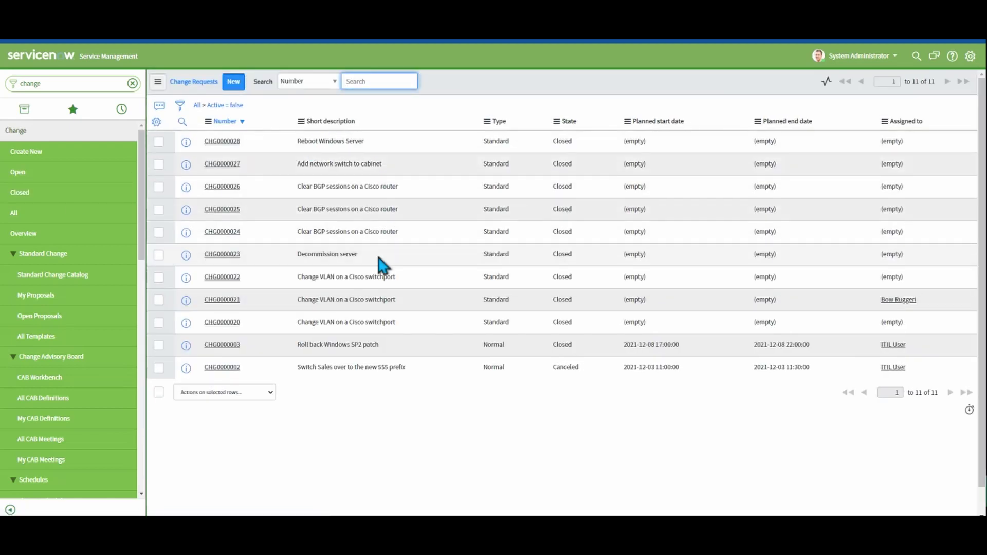
click(197, 106)
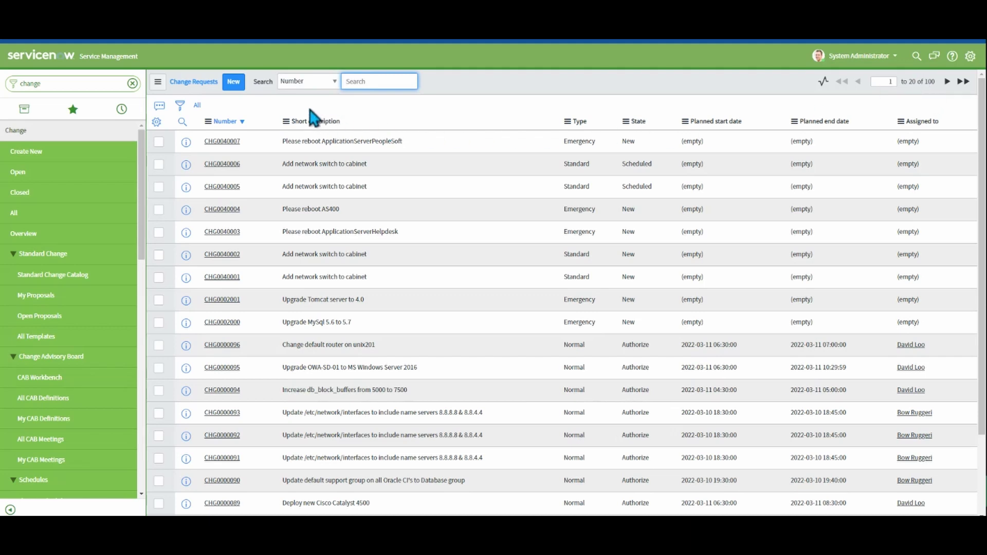
Try Short description, Type and Assigned to as the search field of the change request list
click(333, 82)
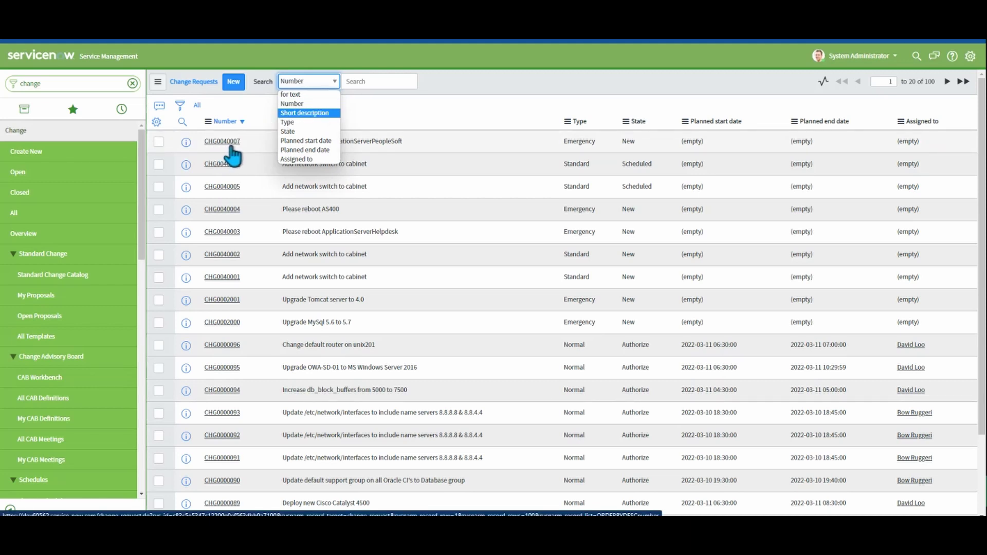
click(301, 114)
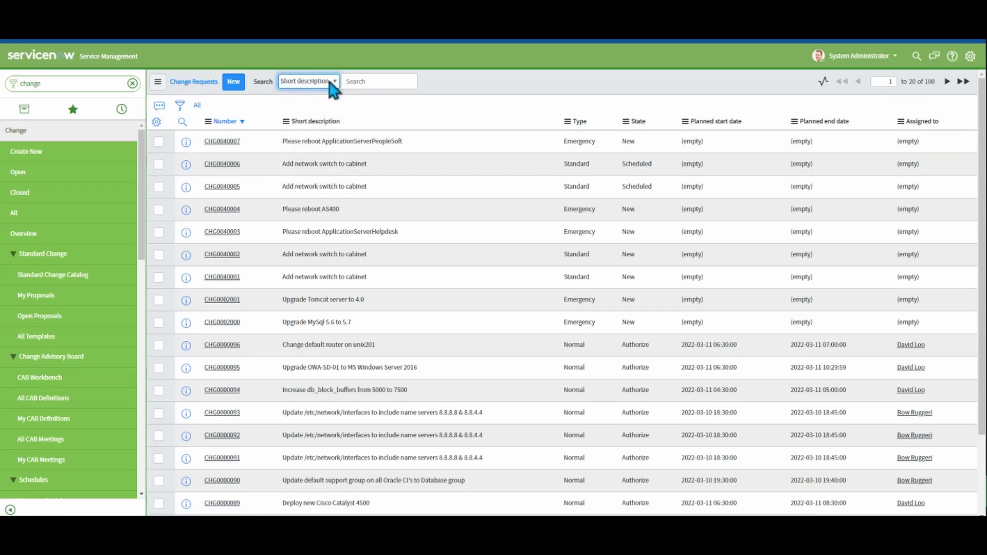
click(326, 84)
click(288, 124)
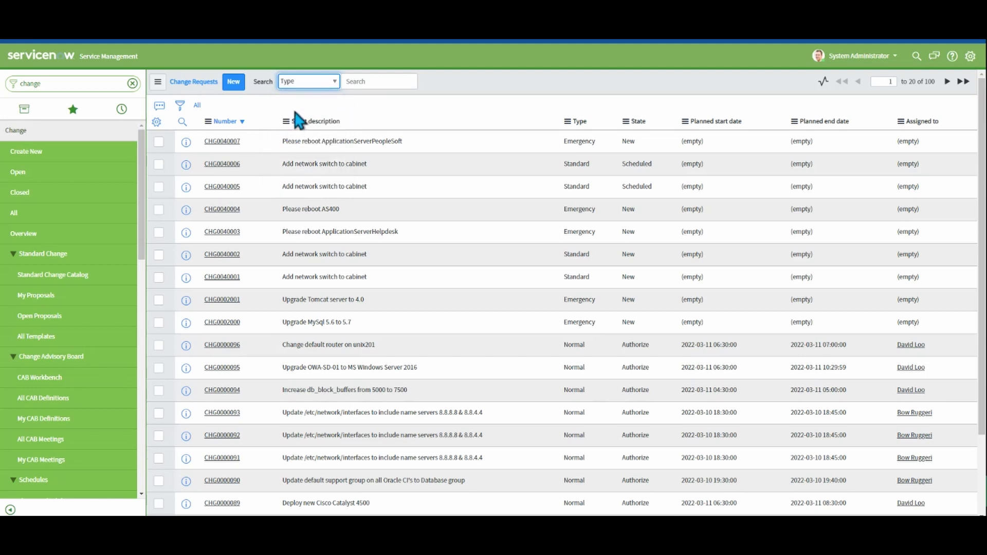
click(334, 83)
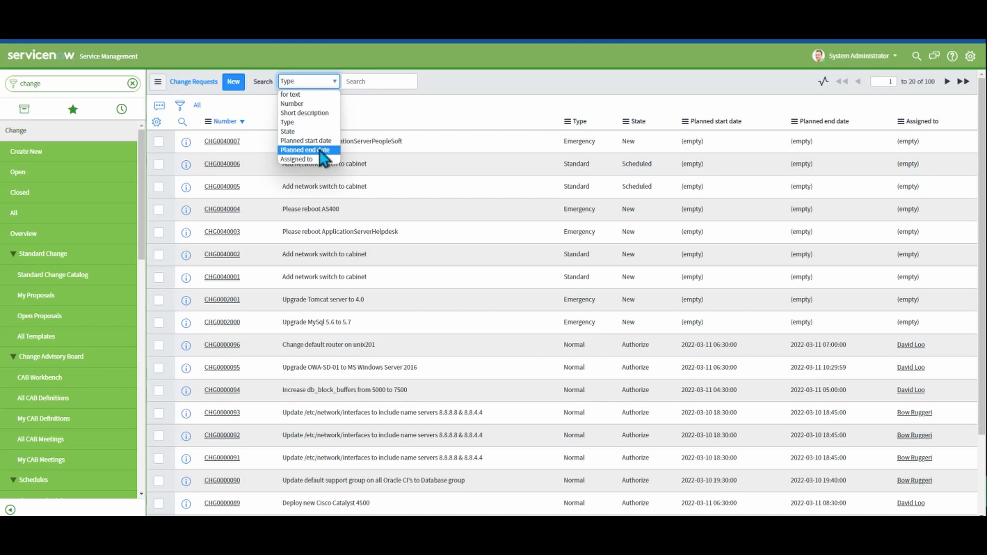
click(290, 160)
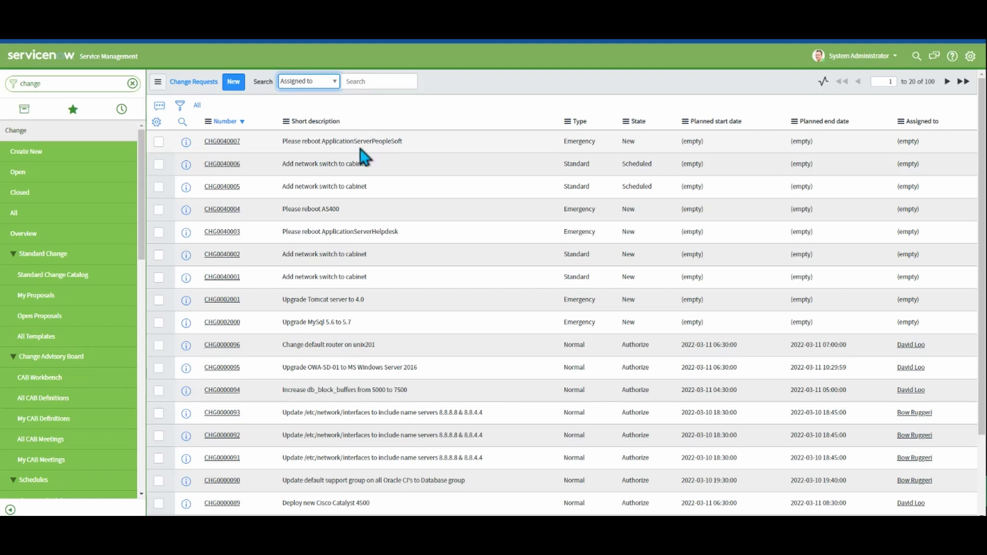
Open the emergency change request "Please reboot ApplicationServerPeopleSoft" and examine its number and short description
click(227, 141)
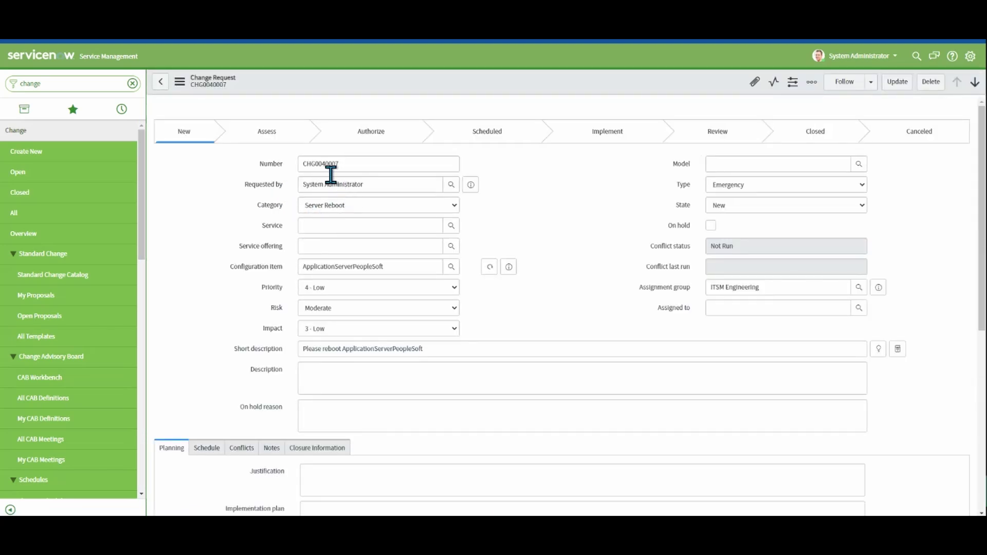
double_click(350, 166)
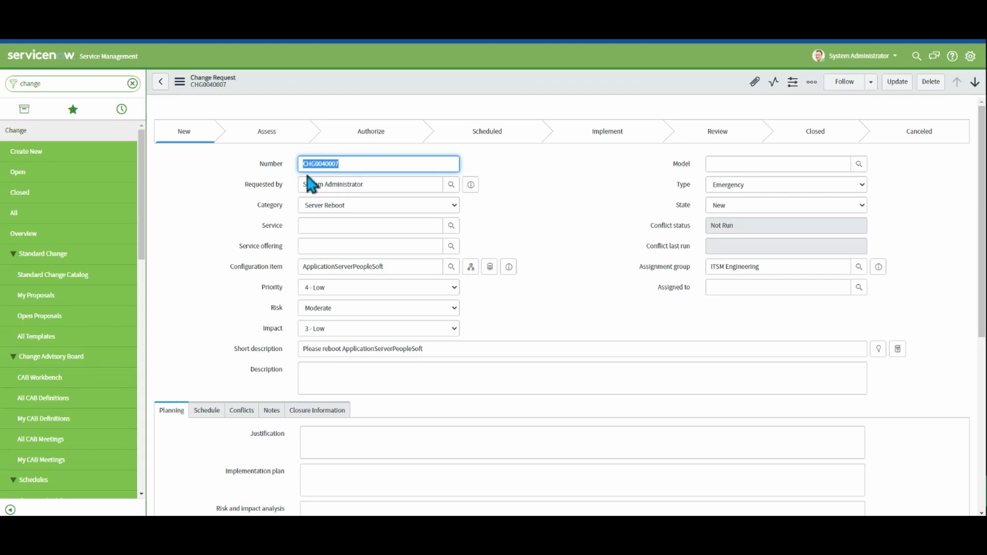
scroll(344, 172, down, 2)
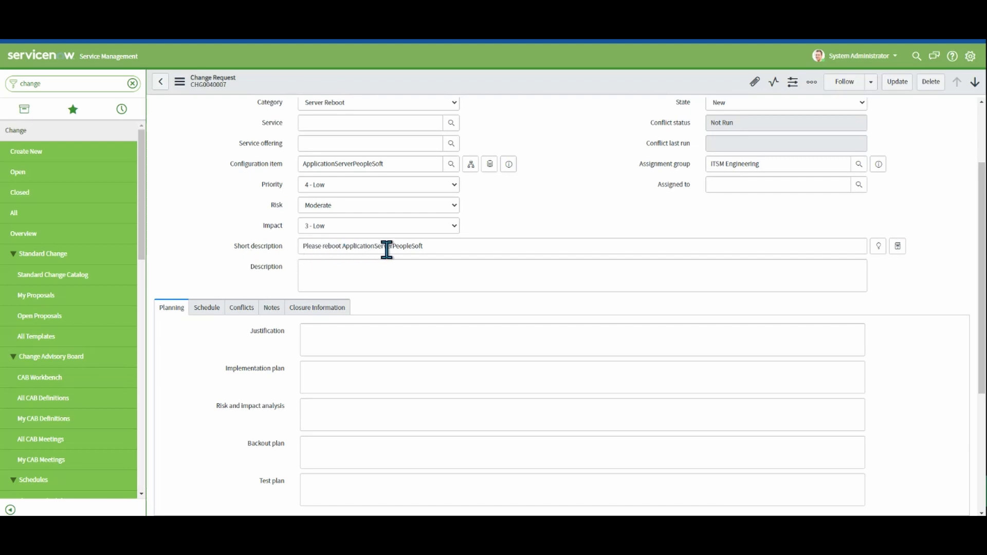
drag(426, 246, 286, 246)
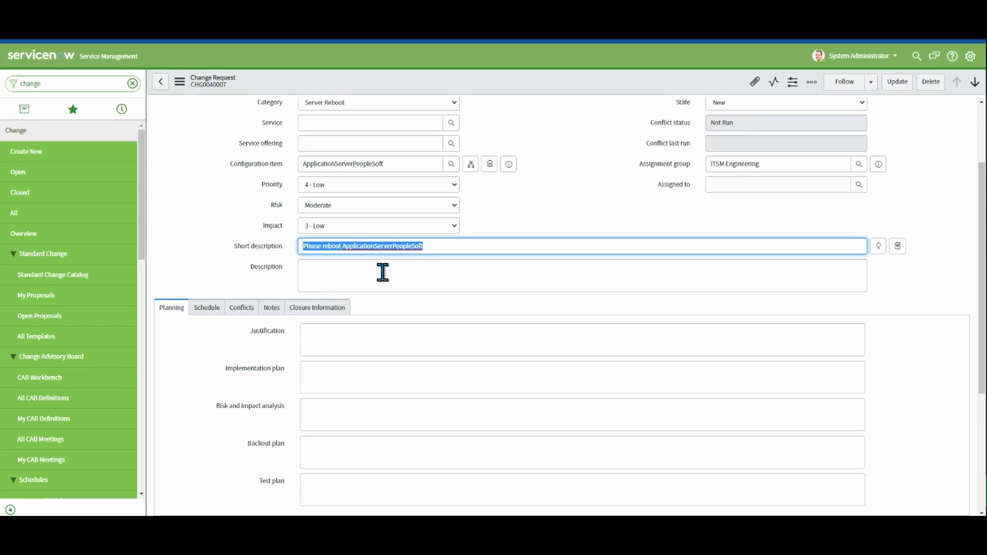
Examine the change request's schedule fields, including the planned start date calendar, and its planning fields
click(208, 311)
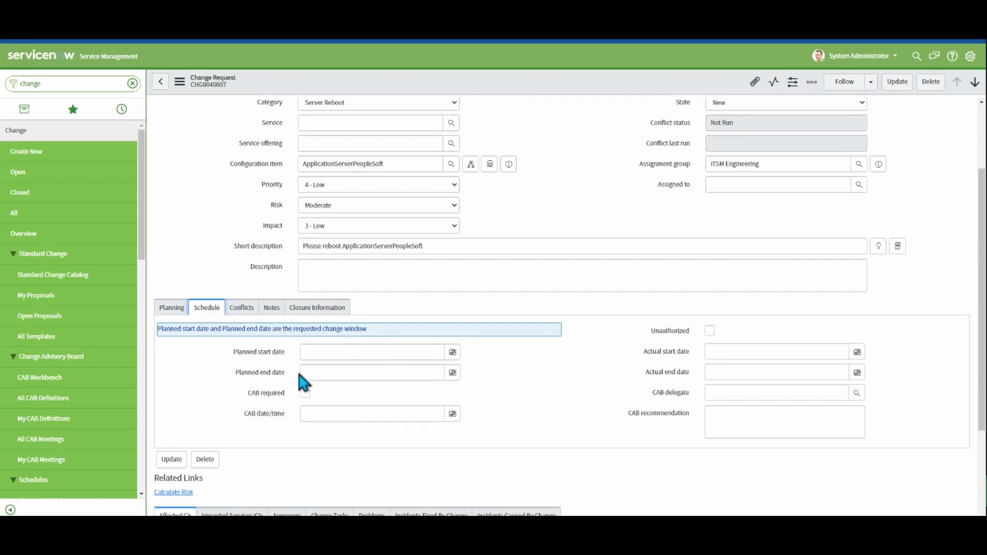
scroll(304, 383, down, 2)
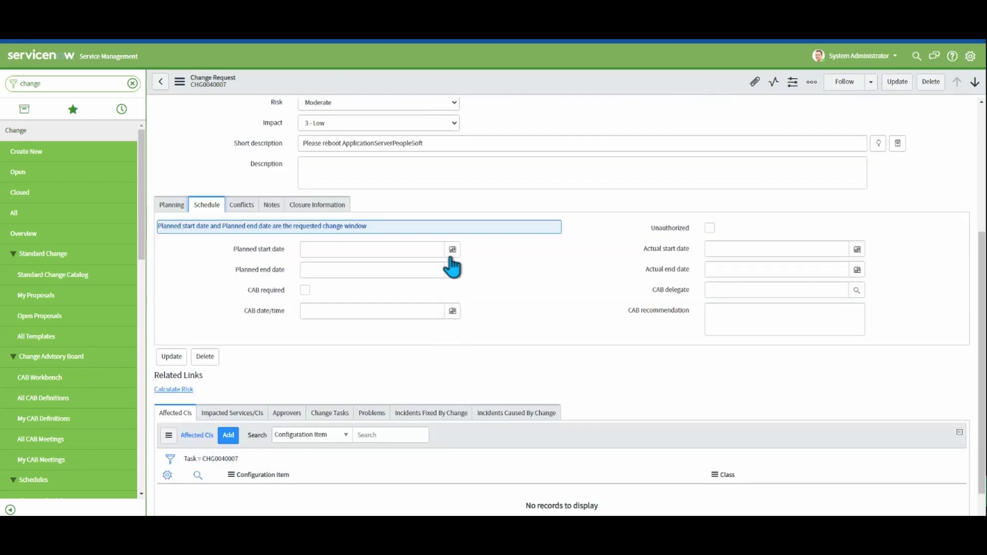
click(452, 251)
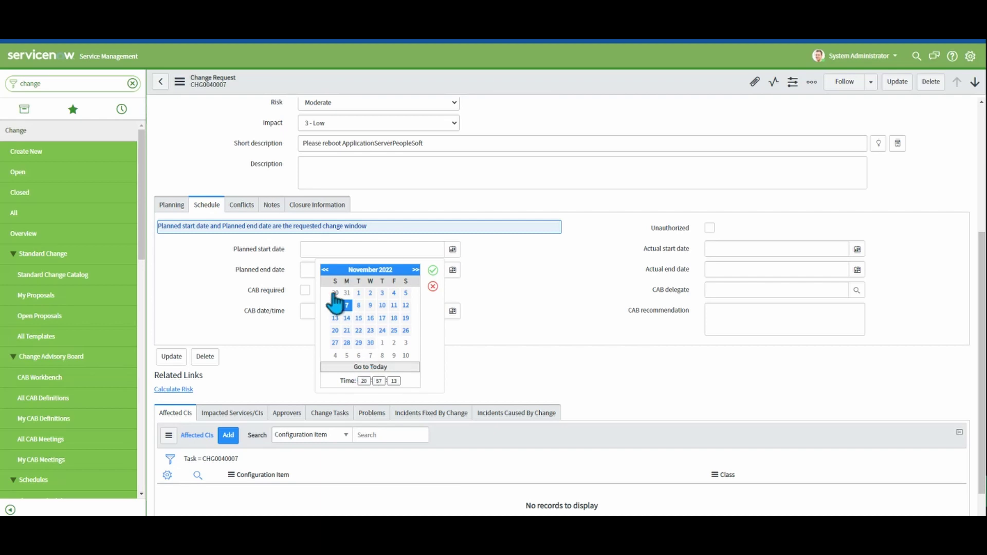
click(166, 208)
scroll(316, 304, down, 2)
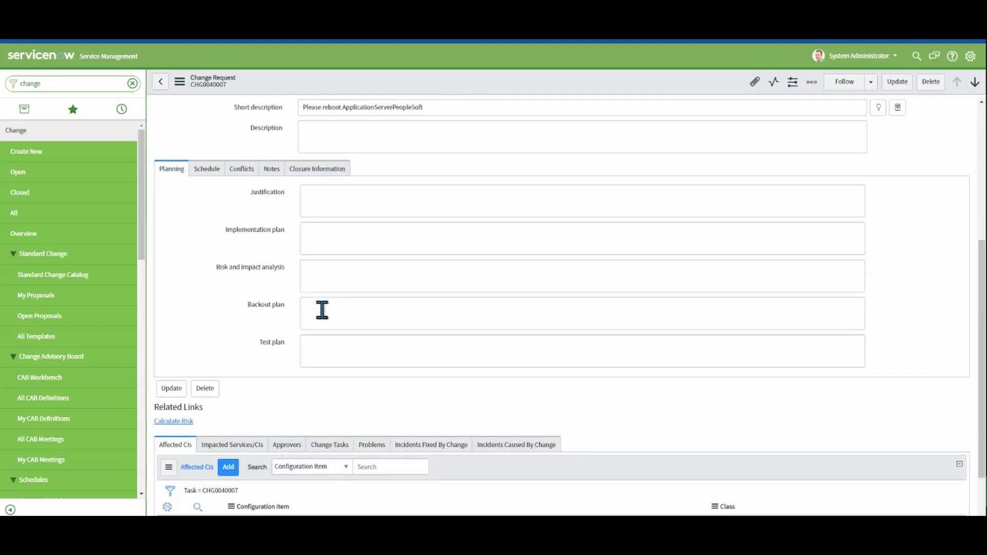
scroll(327, 317, up, 3)
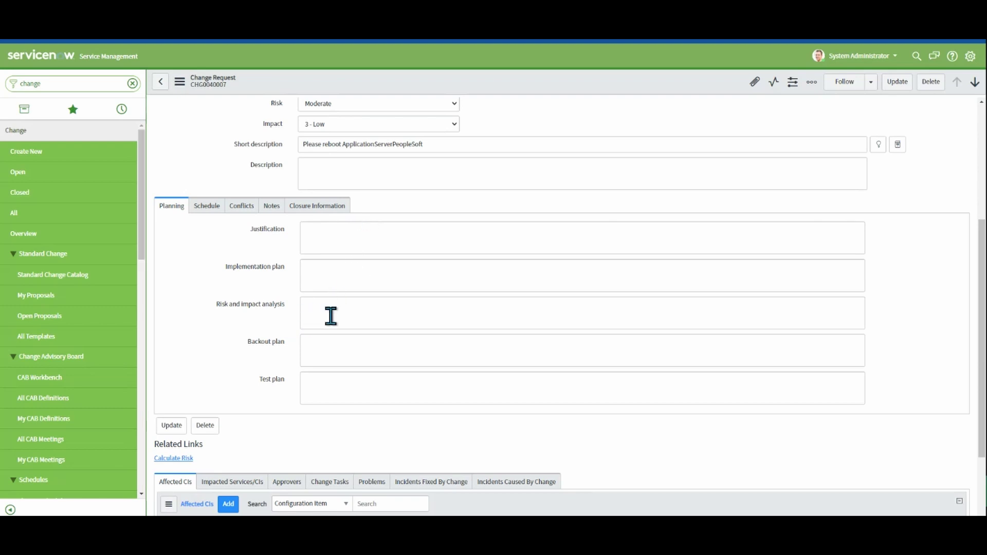
scroll(331, 316, up, 2)
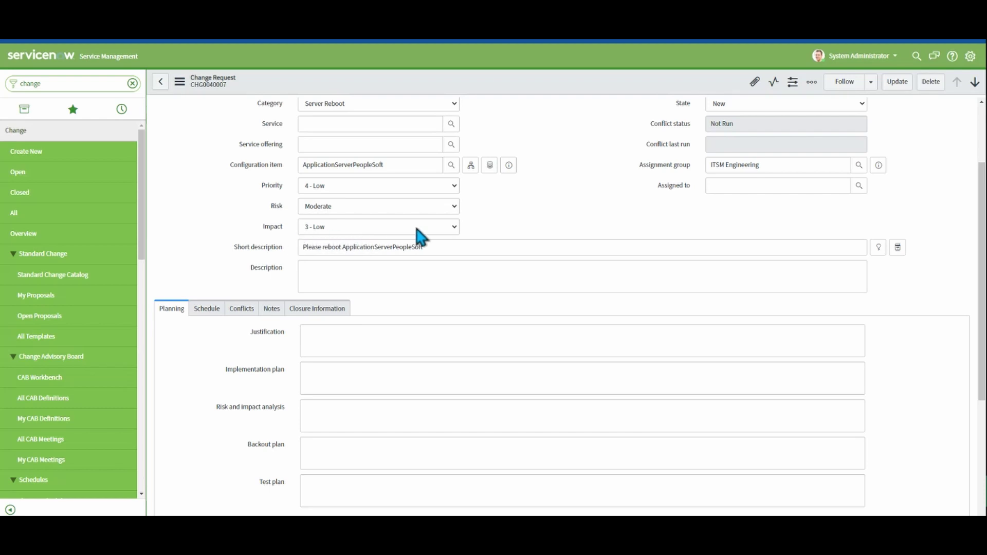
scroll(422, 237, up, 2)
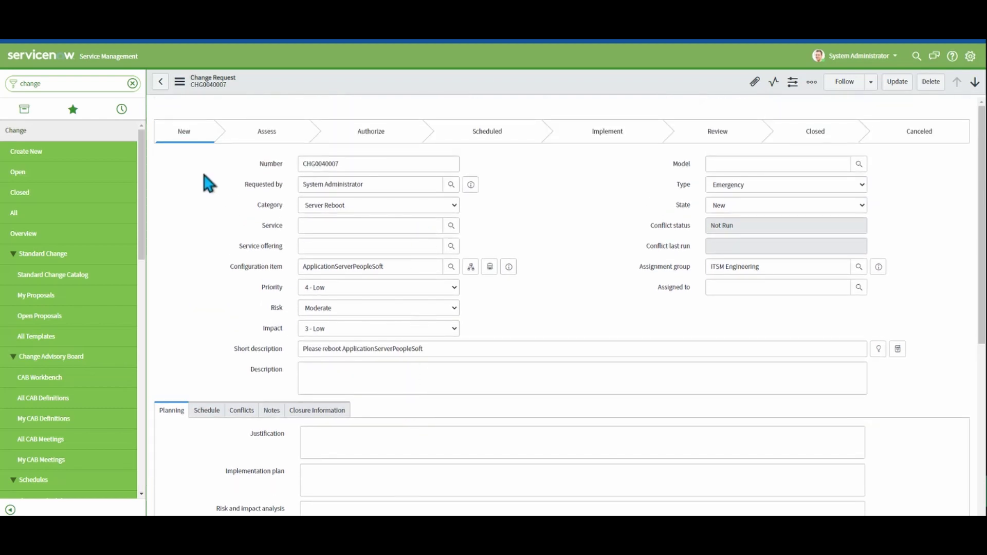
Copy the "Please reboot ApplicationServerPeopleSoft" change request into a new record, leaving the original without saving
click(180, 82)
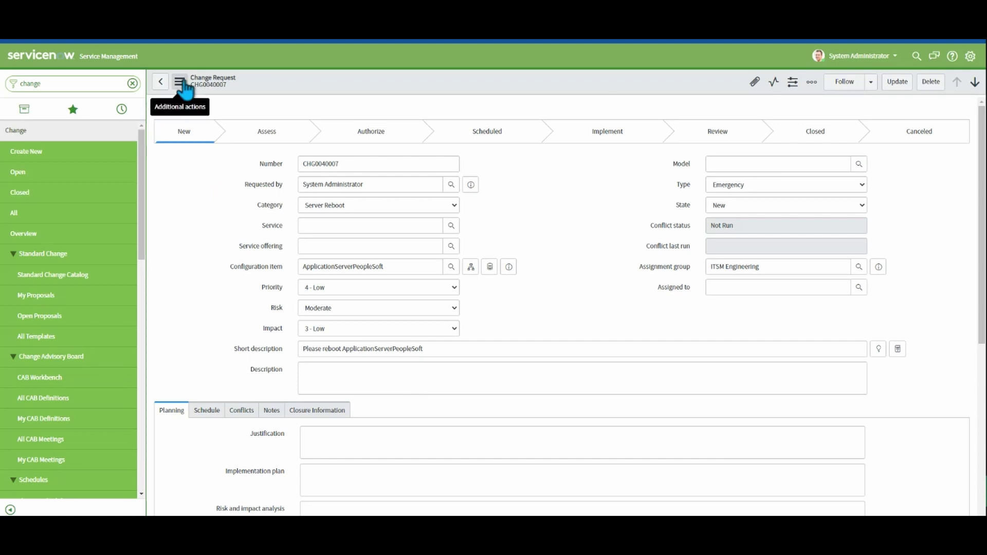
click(180, 82)
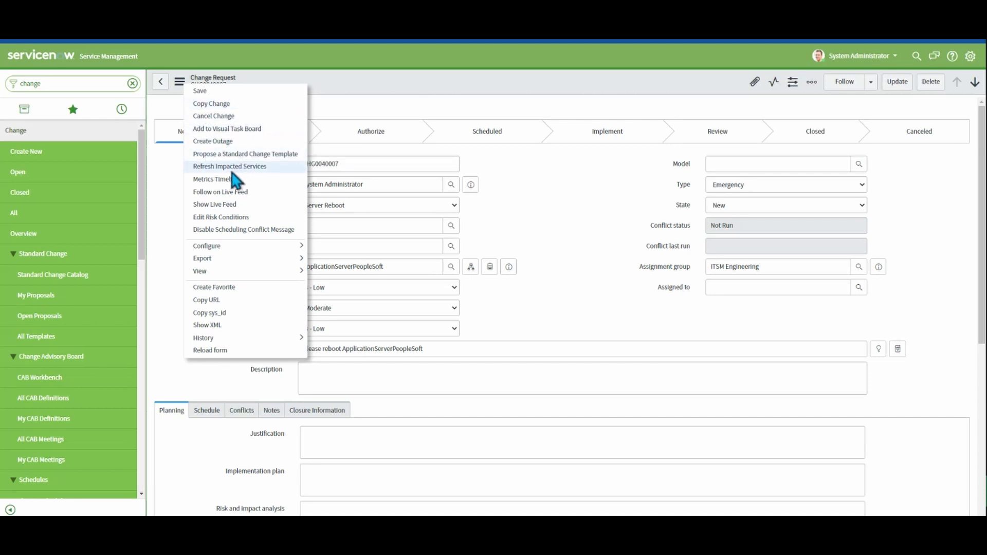
click(214, 104)
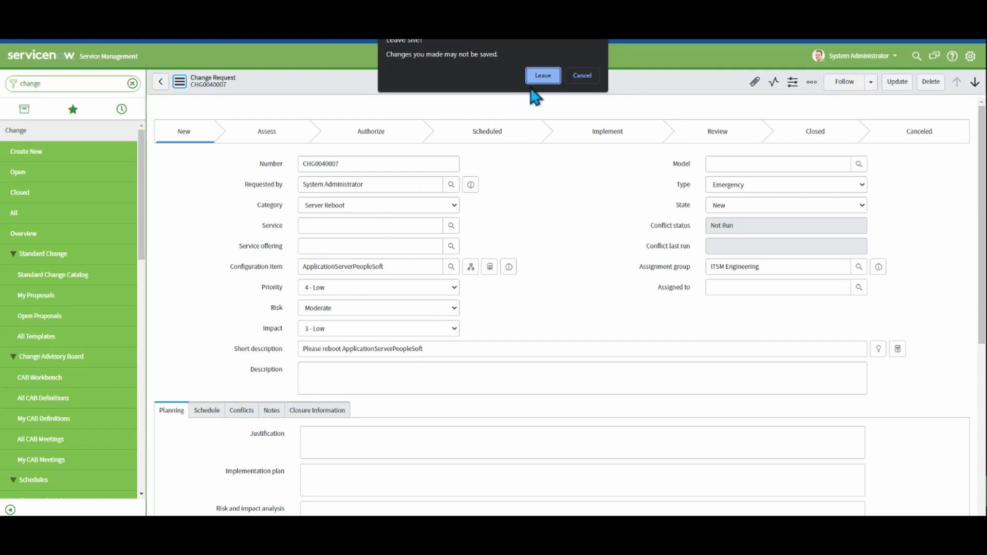
click(545, 76)
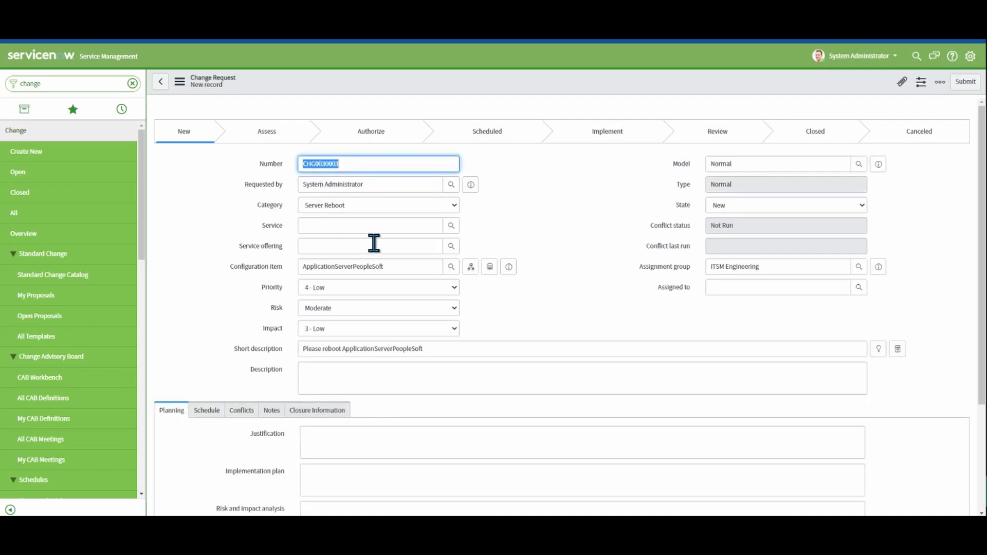
Review the fields of the copied change request and open its additional actions
scroll(374, 244, down, 1)
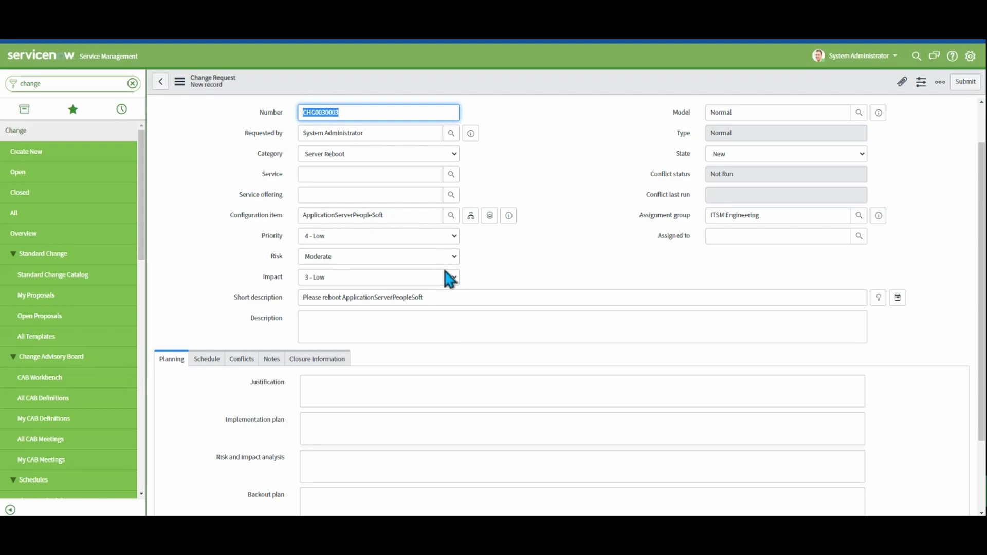
scroll(348, 169, down, 1)
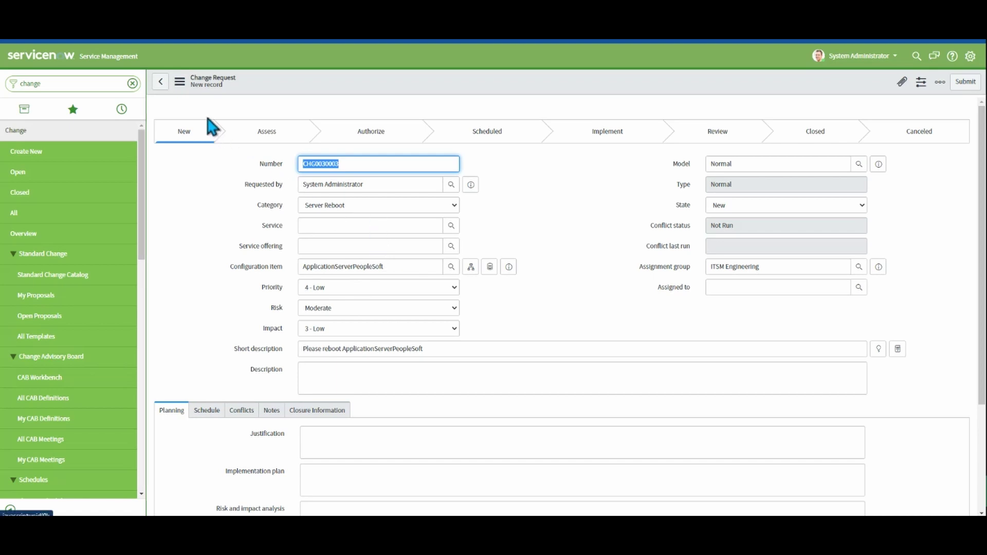
click(178, 83)
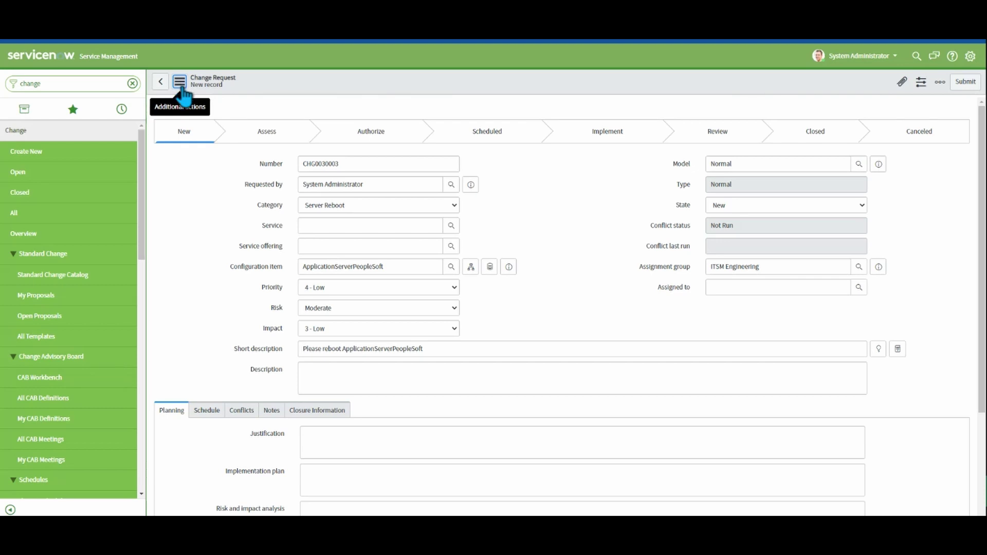
click(182, 82)
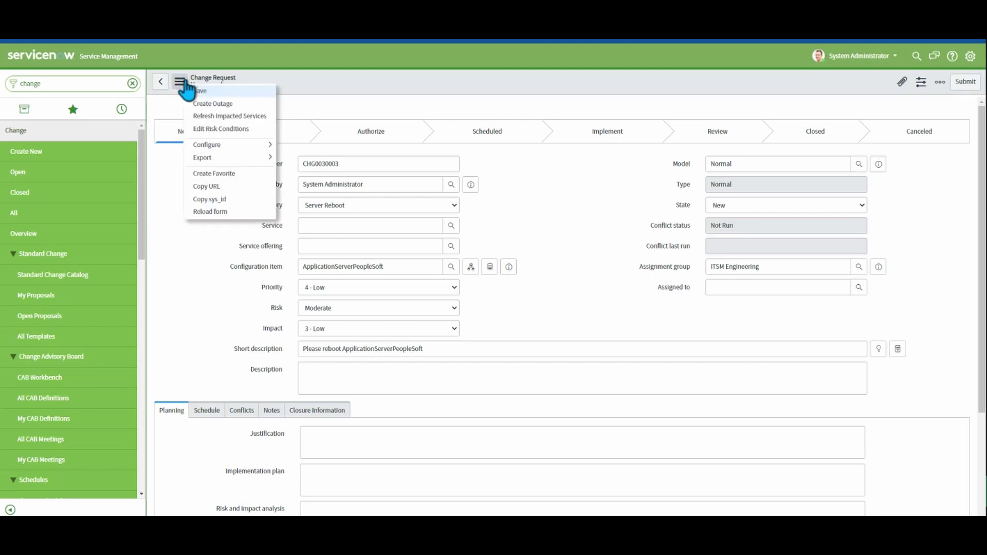